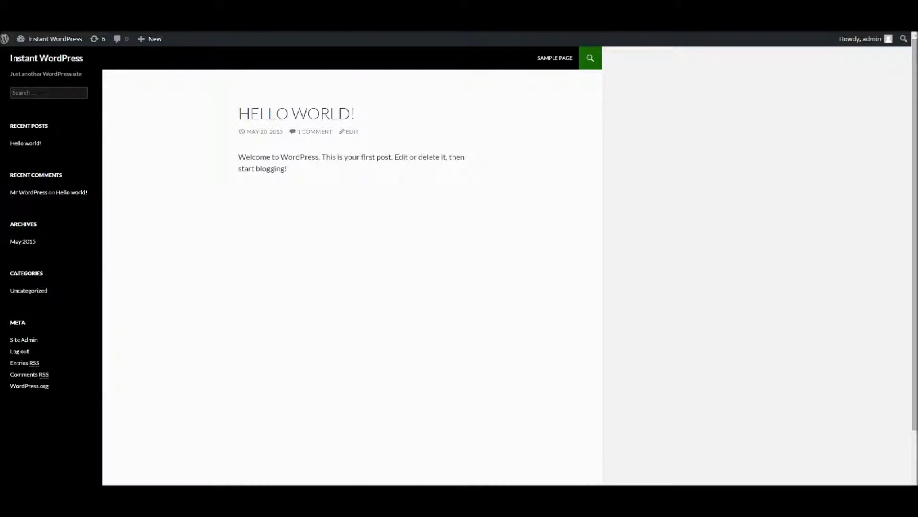
# Step: Compare the site's public front page with its admin dashboard, ending on the dashboard
pyautogui.hotkey('ctrl', 'Tab')
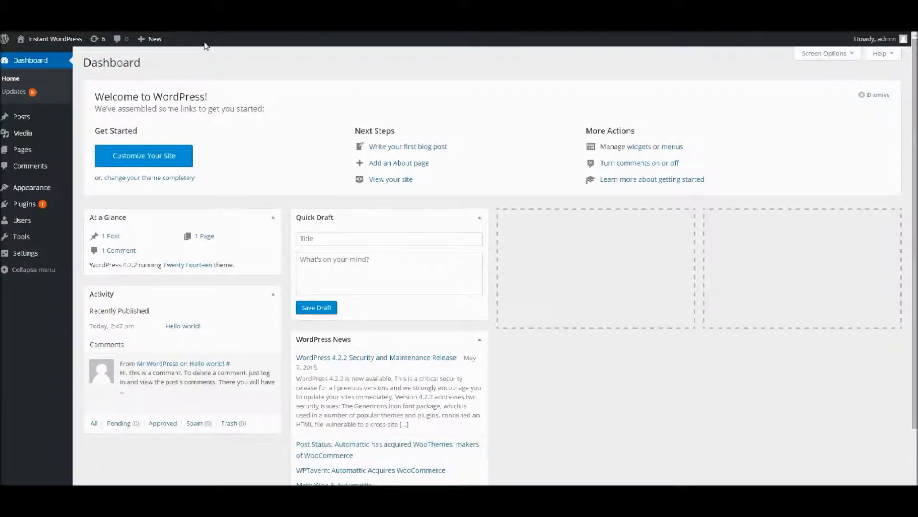
pyautogui.hotkey('ctrl', 'Tab')
pyautogui.hotkey('ctrl', 'Tab')
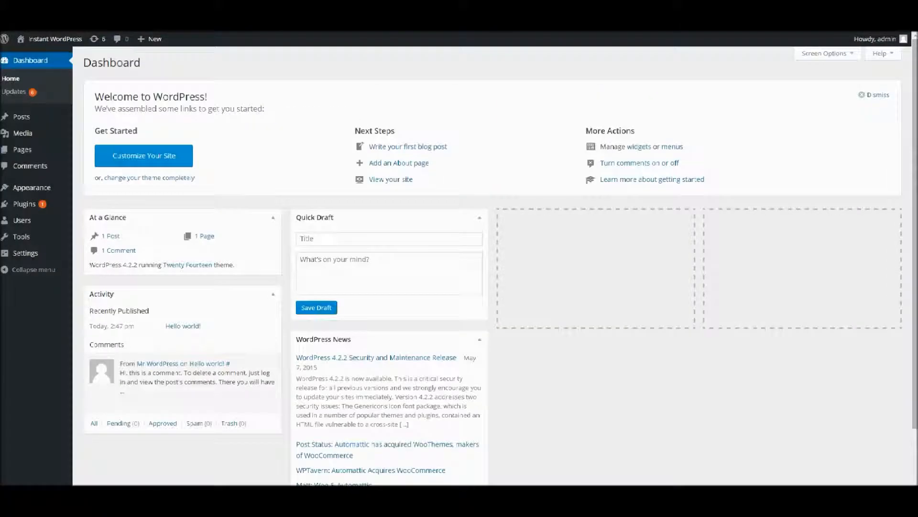
pyautogui.hotkey('ctrl', 'Tab')
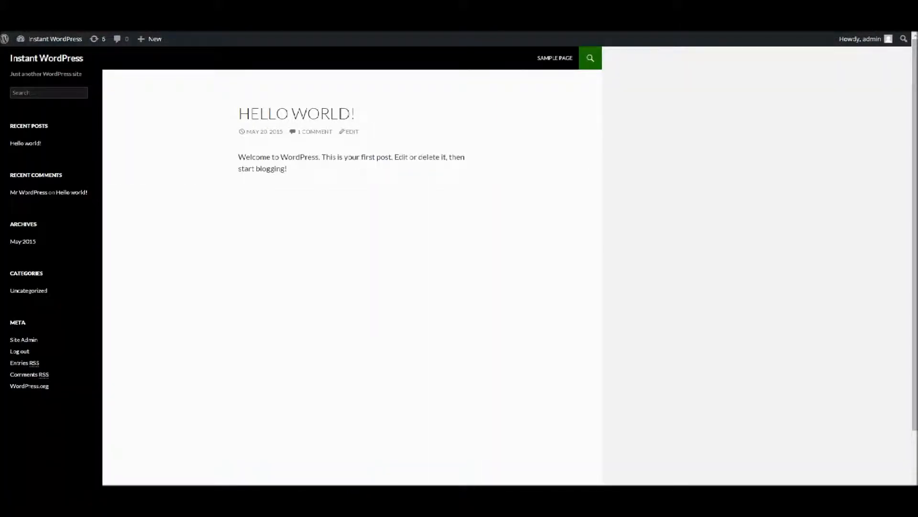
pyautogui.hotkey('ctrl', 'Tab')
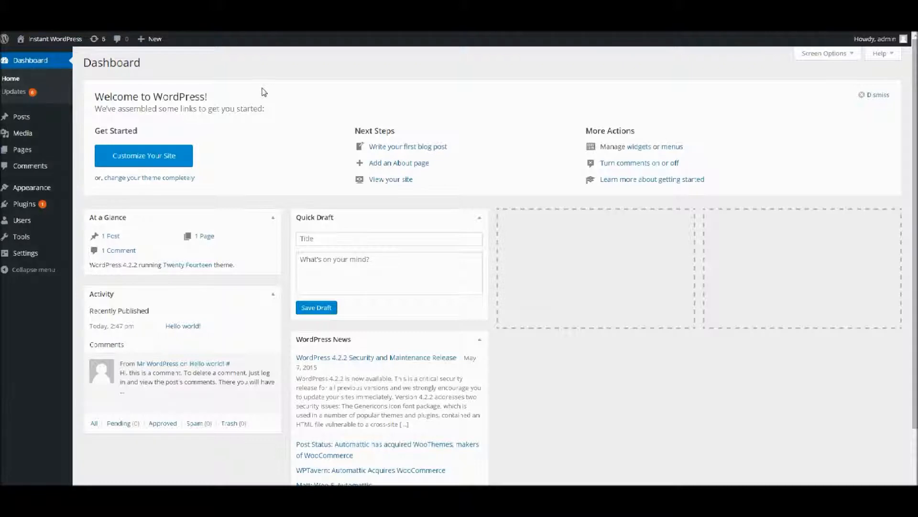
# Step: Install the Union theme by uploading Union-WordPress-Theme.zip and activate it
pyautogui.moveTo(27, 193)
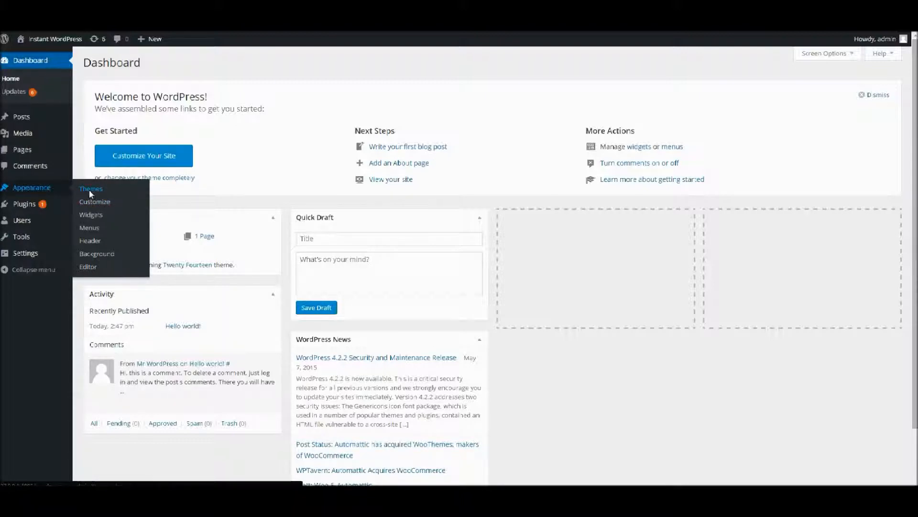
pyautogui.click(89, 190)
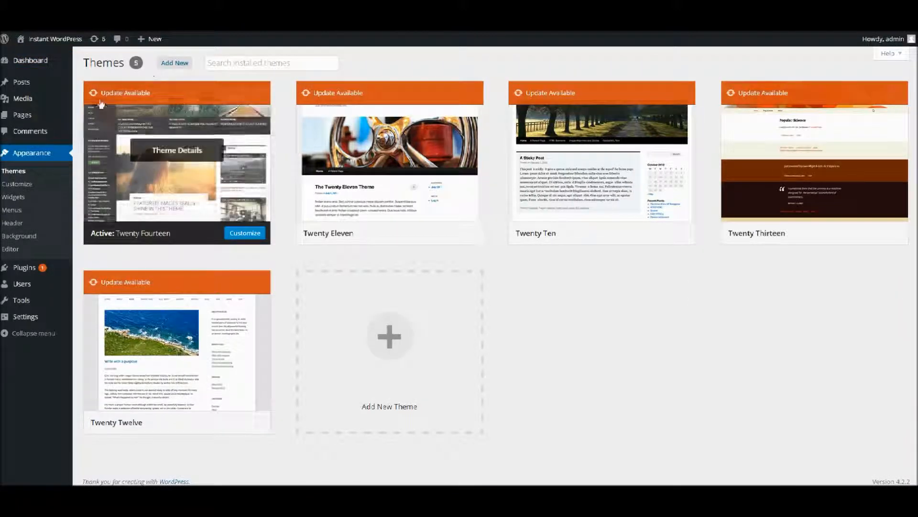
pyautogui.click(168, 67)
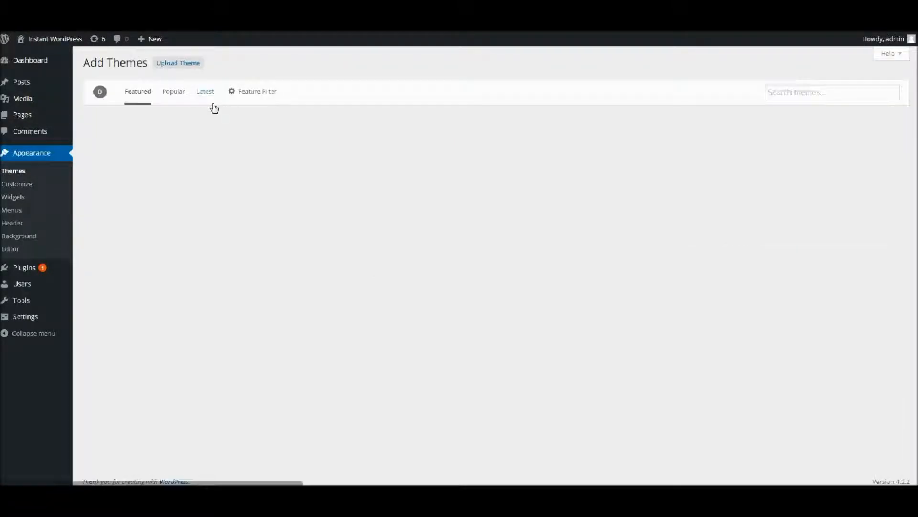
pyautogui.click(174, 63)
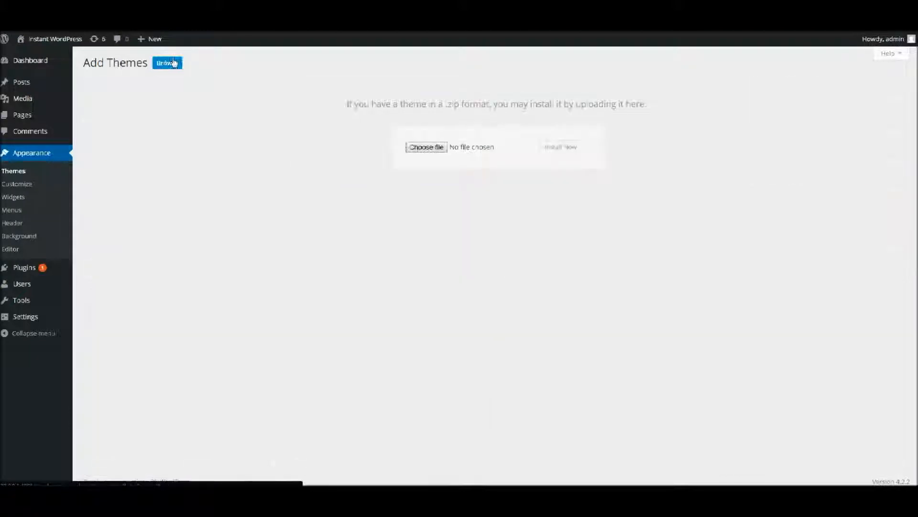
pyautogui.click(427, 147)
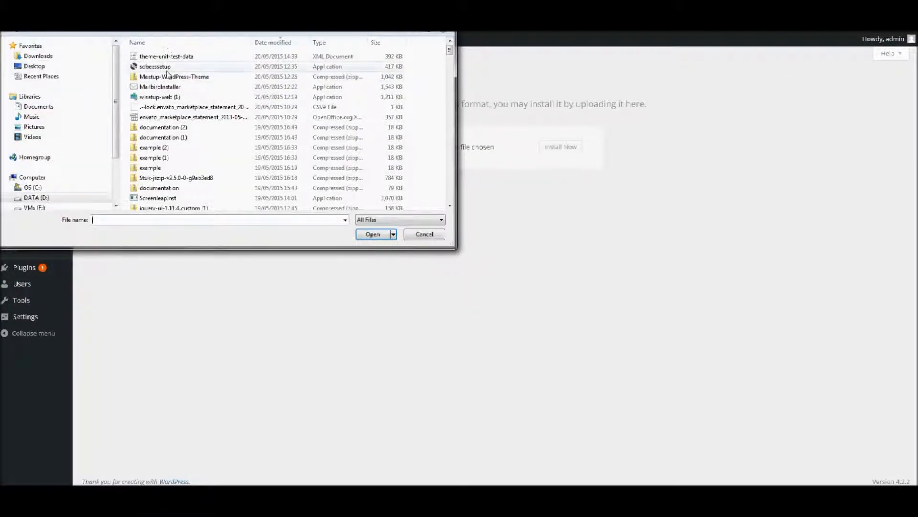
pyautogui.click(178, 127)
pyautogui.press('u')
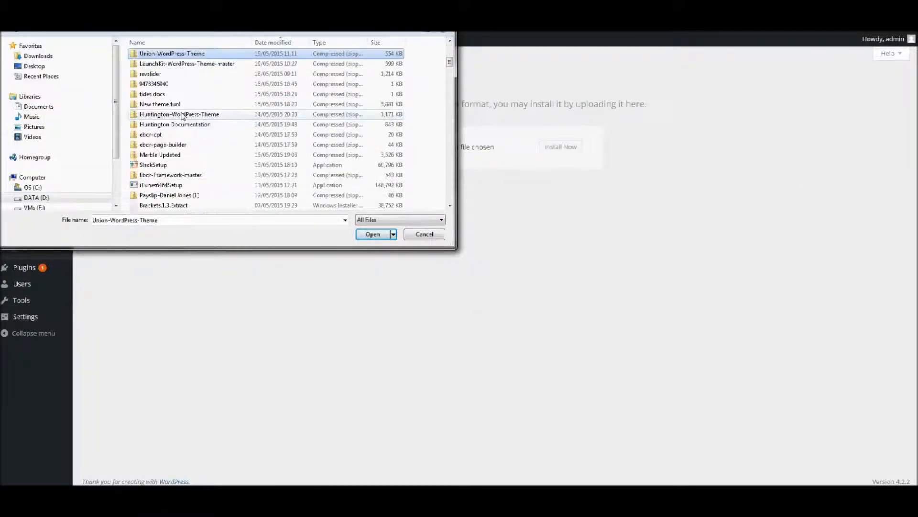
pyautogui.doubleClick(161, 54)
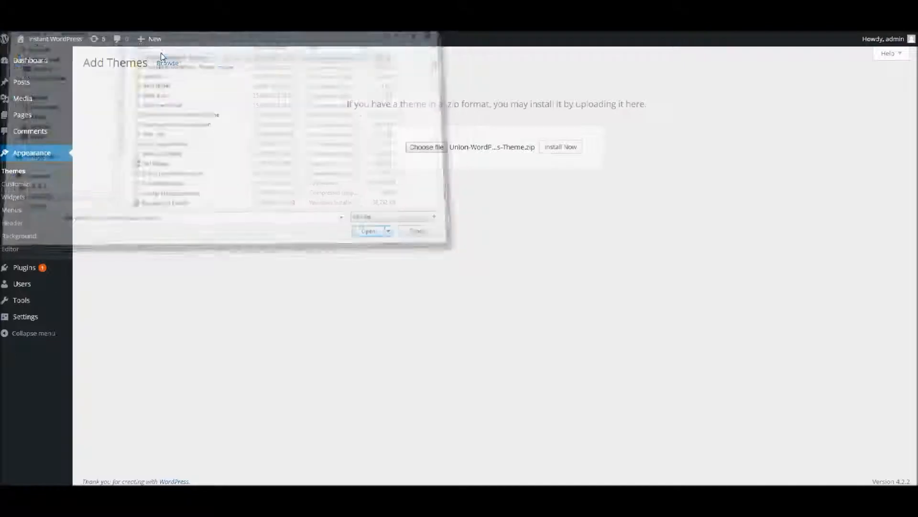
pyautogui.click(572, 152)
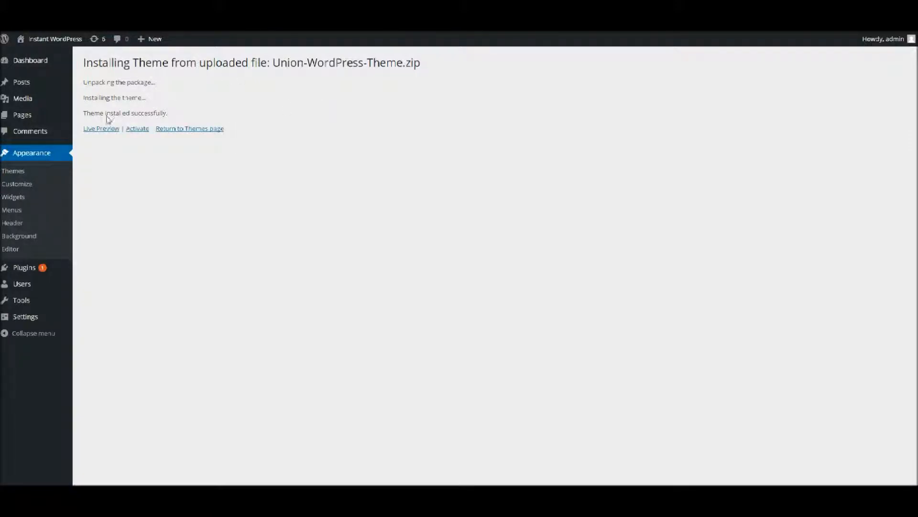
pyautogui.click(135, 129)
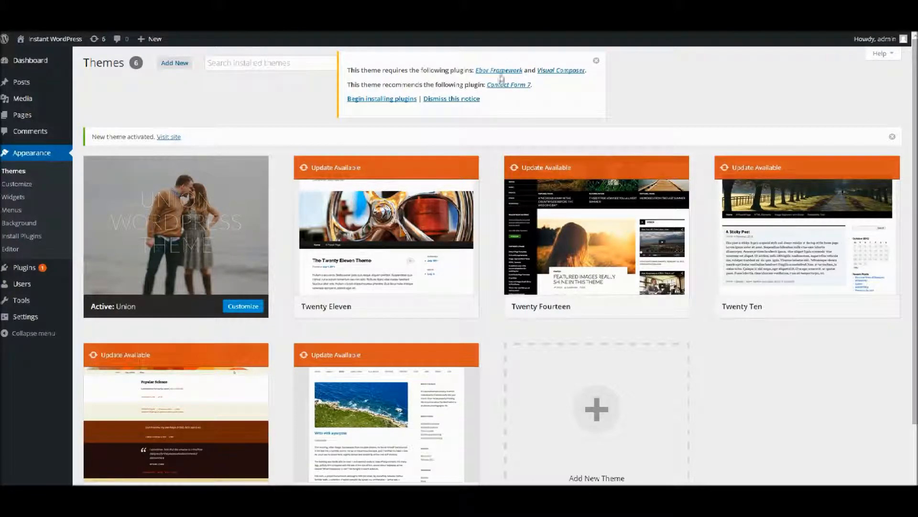
# Step: Bulk-install the theme's plugins Ebor Framework, Visual Composer and Contact Form 7, and return to the dashboard
pyautogui.moveTo(192, 170)
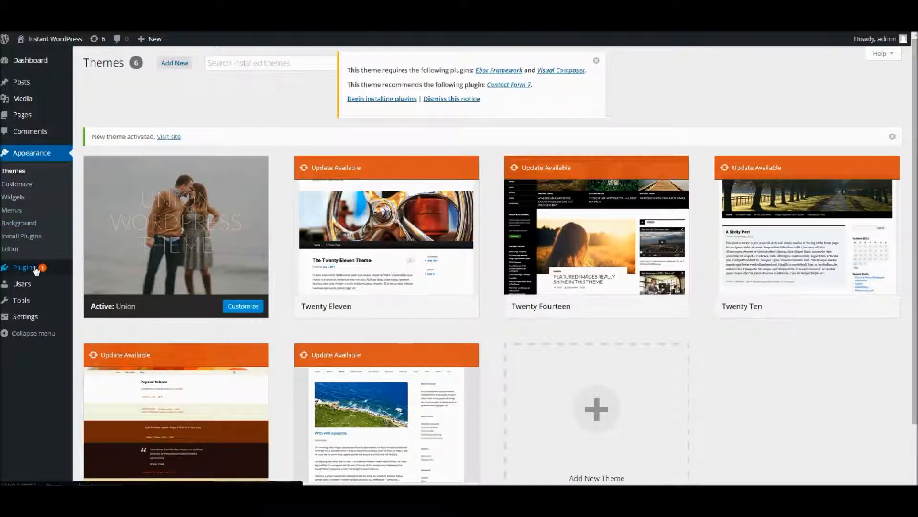
pyautogui.moveTo(34, 270)
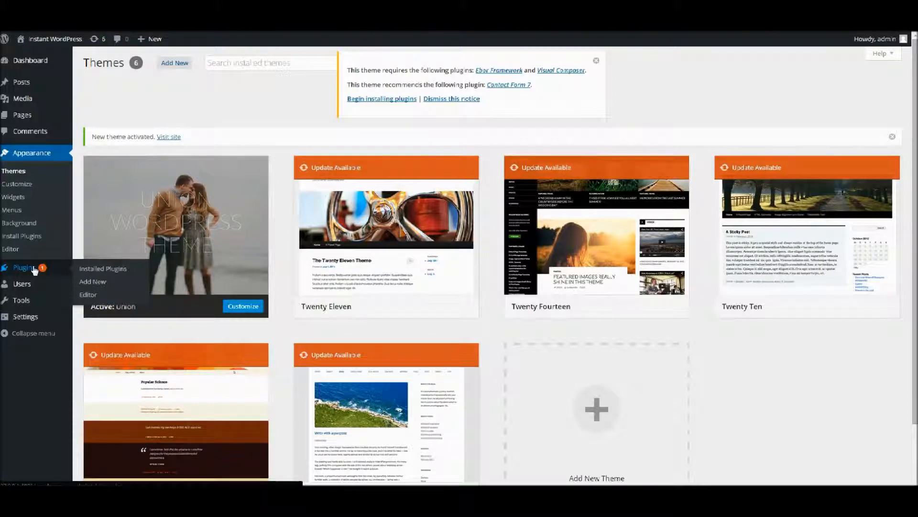
pyautogui.click(366, 102)
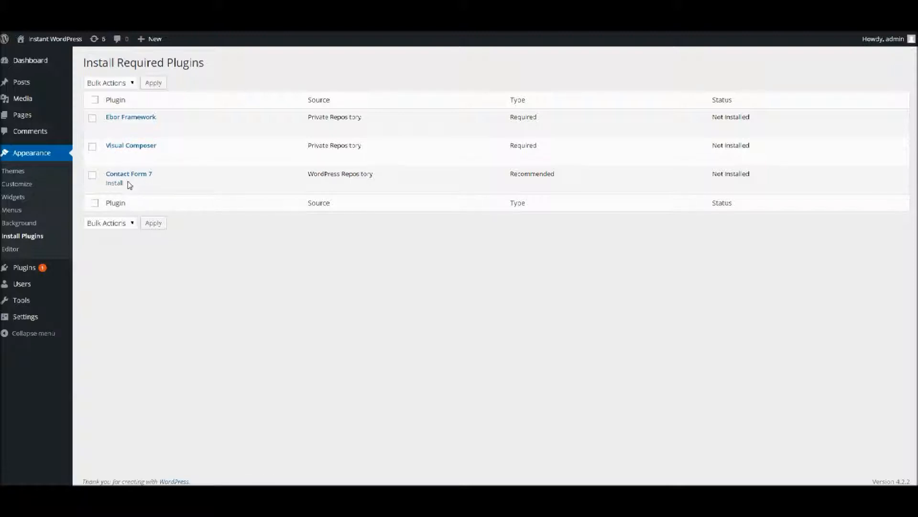
pyautogui.click(94, 99)
pyautogui.click(108, 88)
pyautogui.click(110, 103)
pyautogui.click(154, 83)
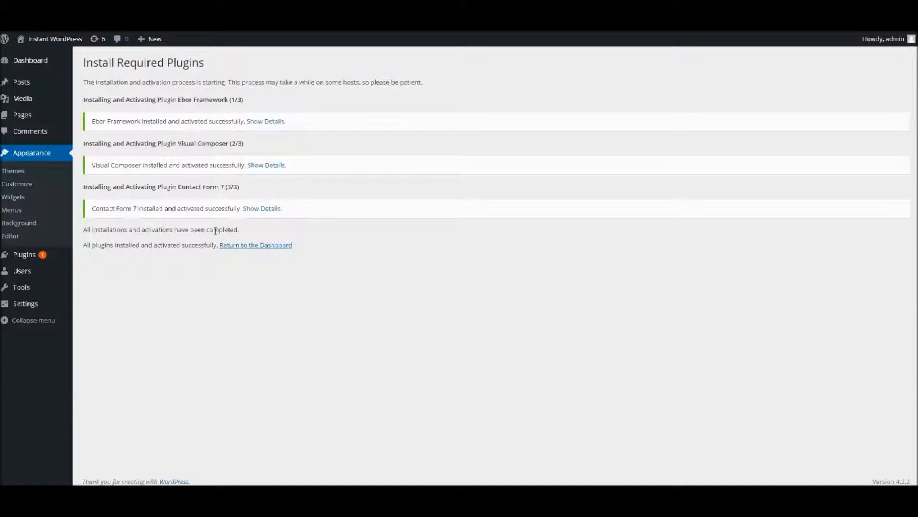
pyautogui.click(258, 245)
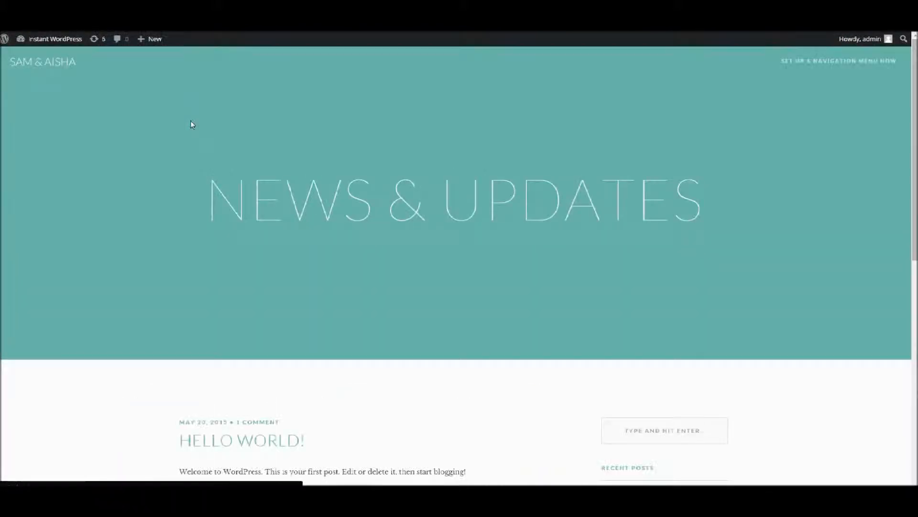
# Step: Examine the site's front page with the Union theme, from the header down to the footer
pyautogui.scroll(-8, 234, 202)
pyautogui.scroll(-2, 234, 202)
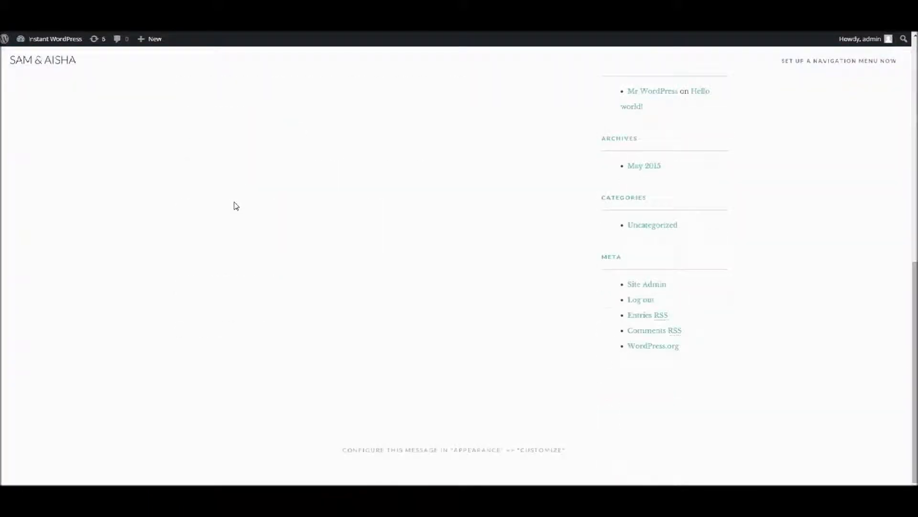
pyautogui.scroll(10, 234, 202)
pyautogui.scroll(-3, 234, 202)
pyautogui.scroll(-5, 234, 203)
pyautogui.scroll(10, 235, 203)
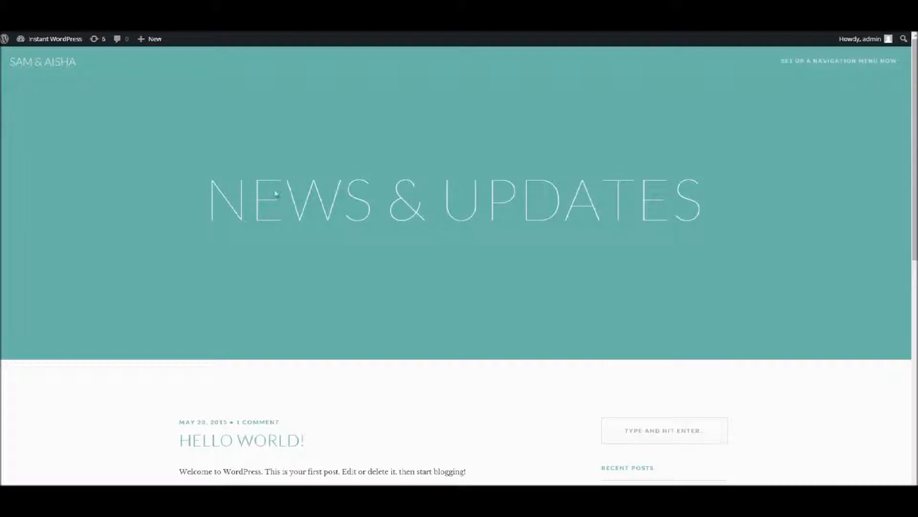
pyautogui.scroll(-5, 271, 211)
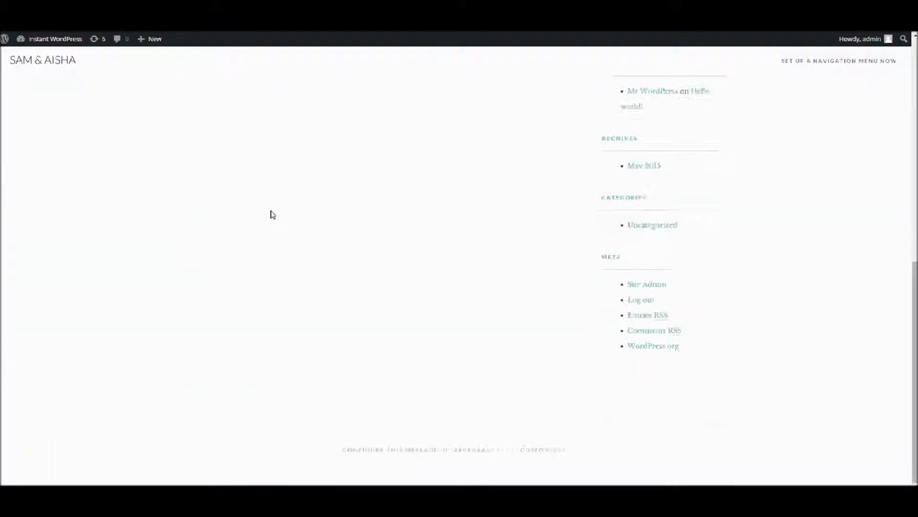
pyautogui.scroll(10, 421, 274)
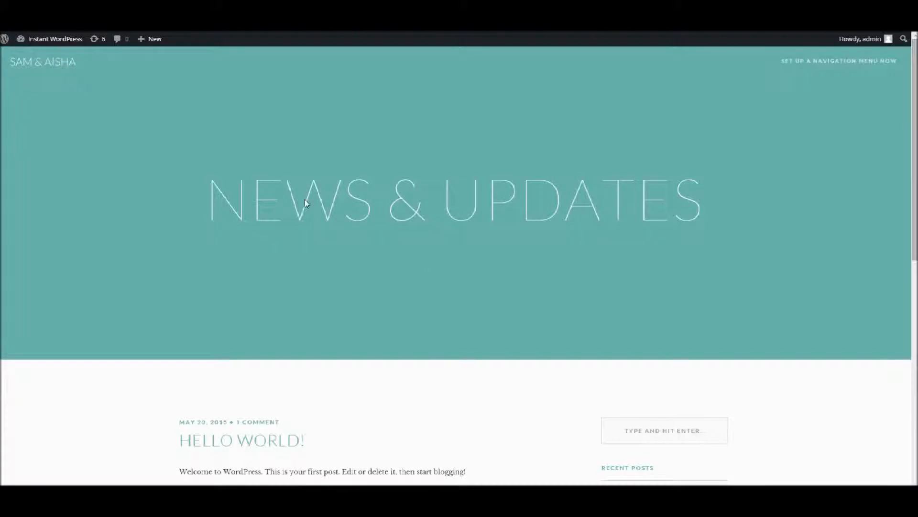
pyautogui.scroll(-5, 215, 185)
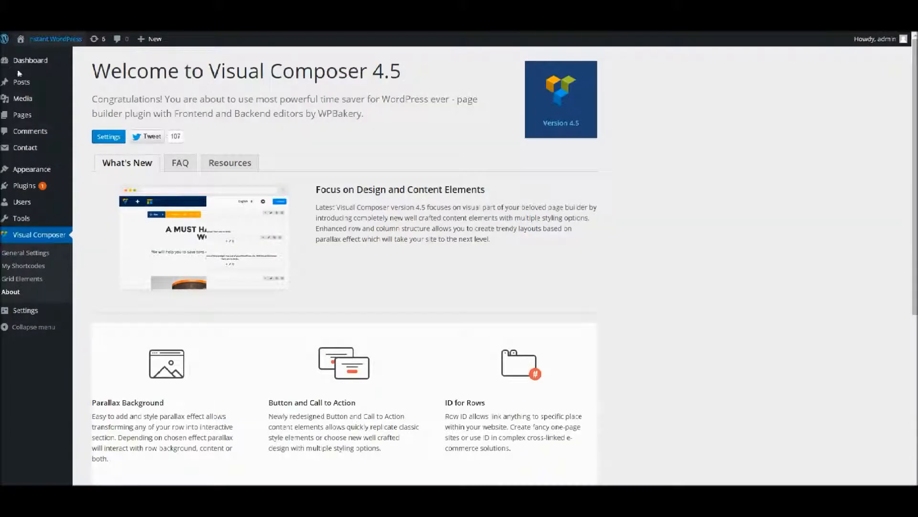
# Step: Import the Union theme's demo data through the theme customizer and accept the backup confirmation
pyautogui.moveTo(30, 67)
pyautogui.moveTo(33, 169)
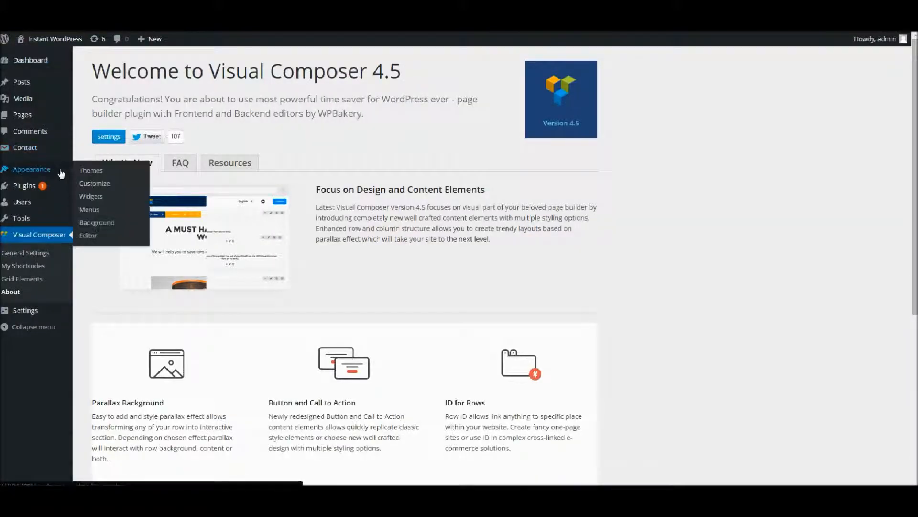
pyautogui.click(91, 183)
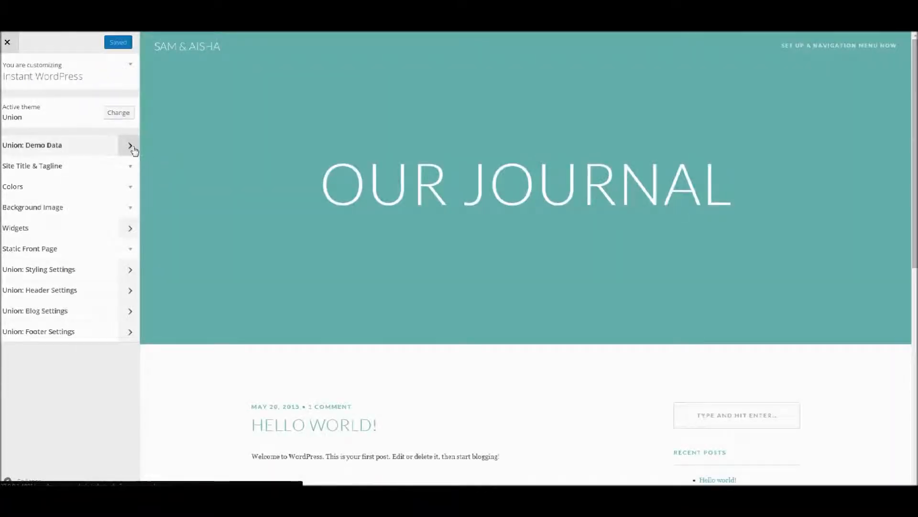
pyautogui.click(128, 146)
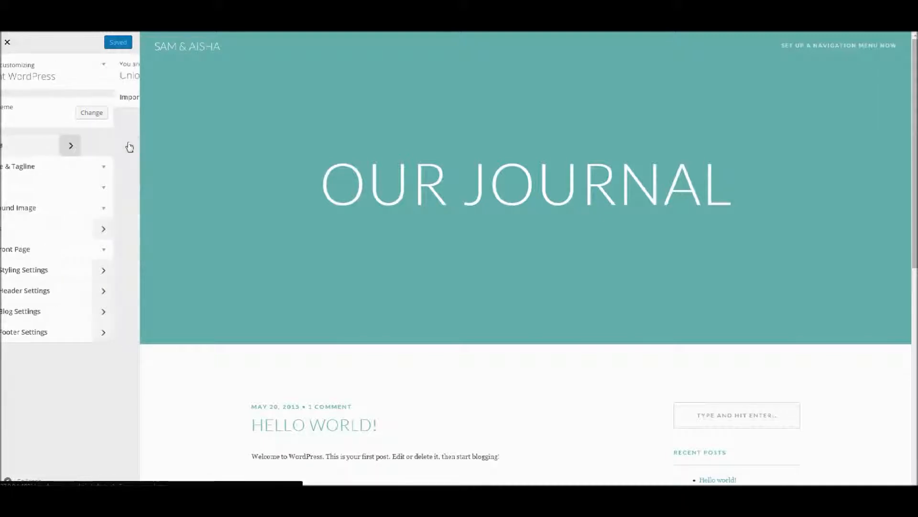
pyautogui.click(130, 99)
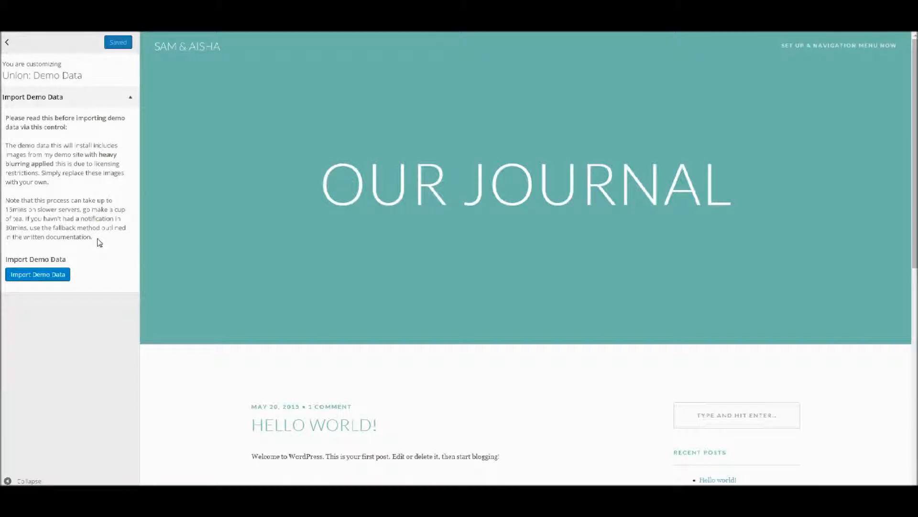
pyautogui.click(51, 277)
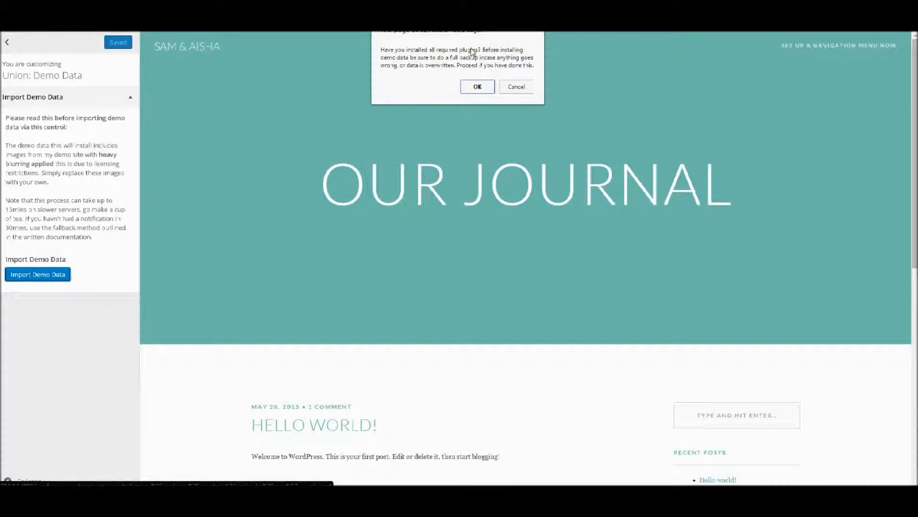
pyautogui.click(479, 88)
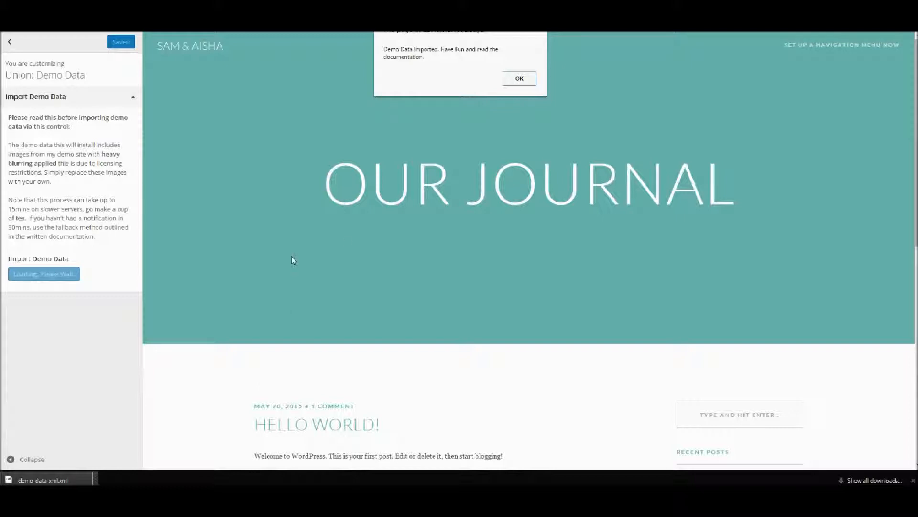
pyautogui.click(520, 79)
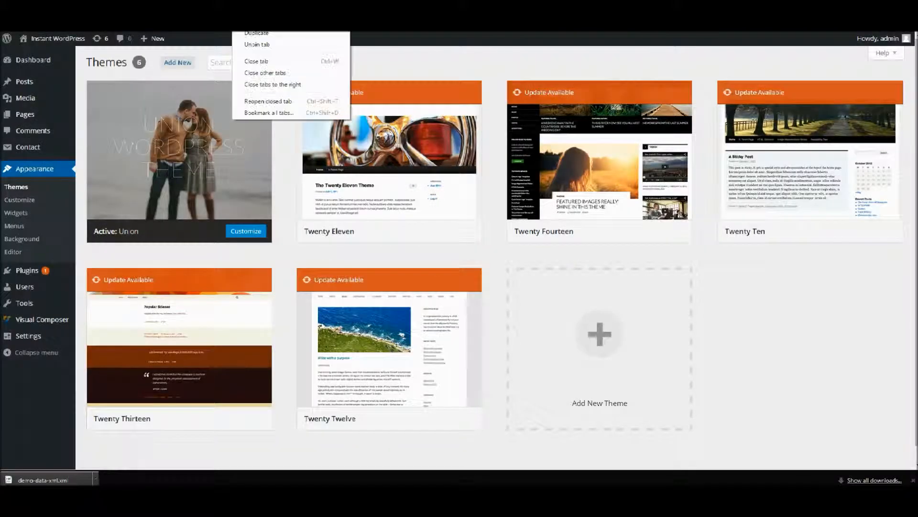
# Step: Open the site's front page and review the imported demo posts and sidebar content
pyautogui.click(73, 43)
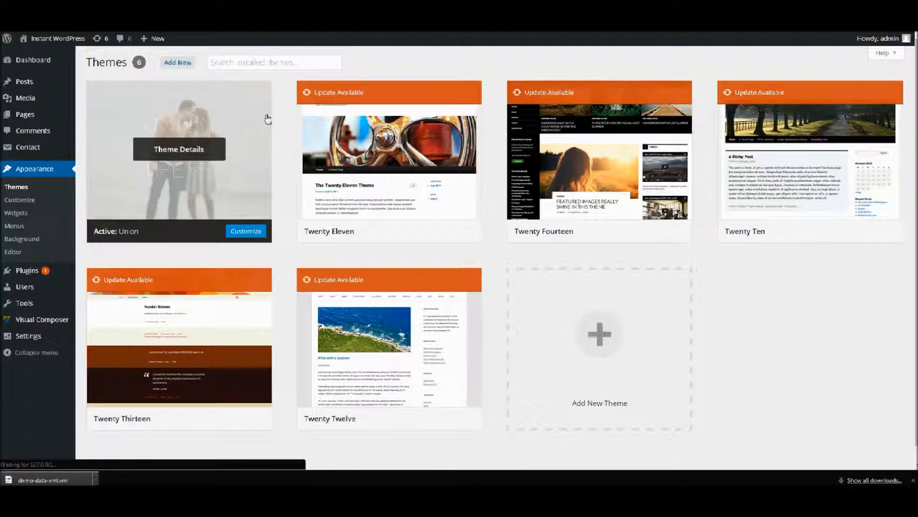
pyautogui.scroll(-12, 313, 260)
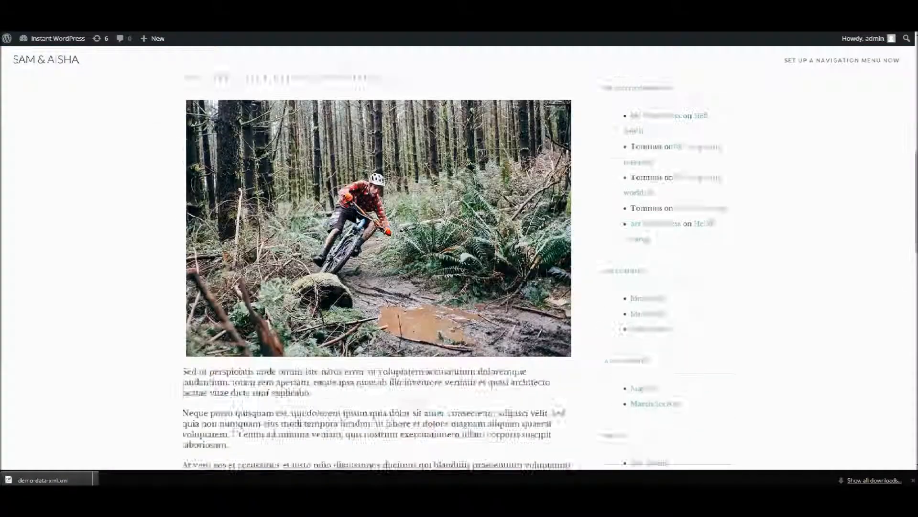
pyautogui.scroll(-13, 312, 259)
pyautogui.scroll(11, 314, 262)
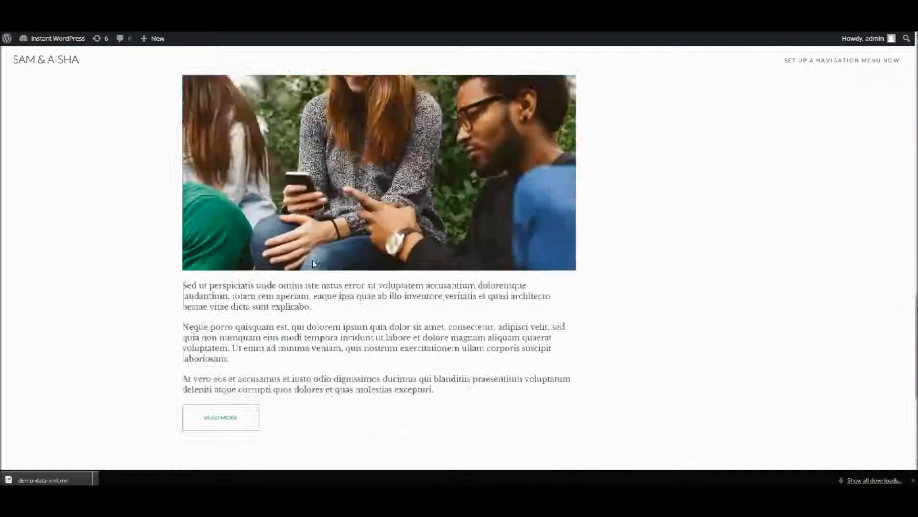
pyautogui.scroll(20, 315, 264)
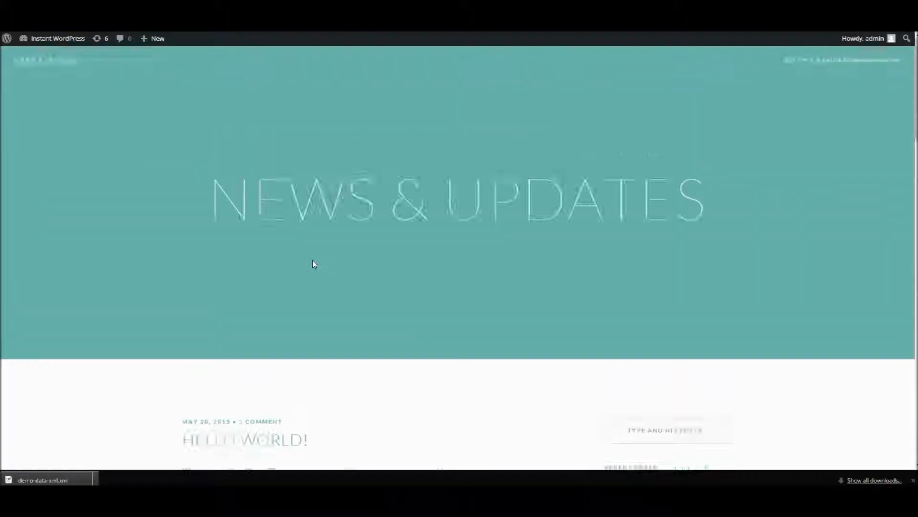
pyautogui.scroll(-5, 314, 265)
pyautogui.scroll(-15, 314, 264)
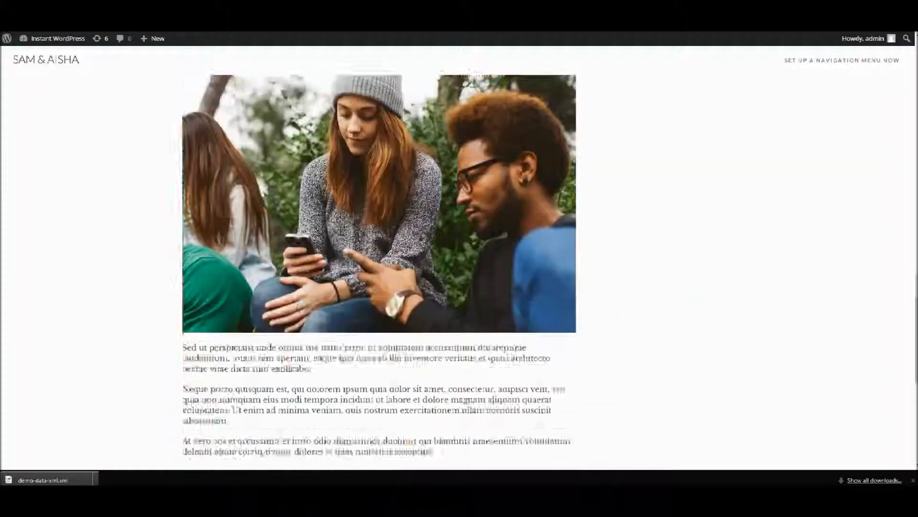
# Step: Look through the remaining imported posts on the front page and leave the theme's demo data customizer
pyautogui.scroll(-4, 298, 238)
pyautogui.scroll(10, 301, 239)
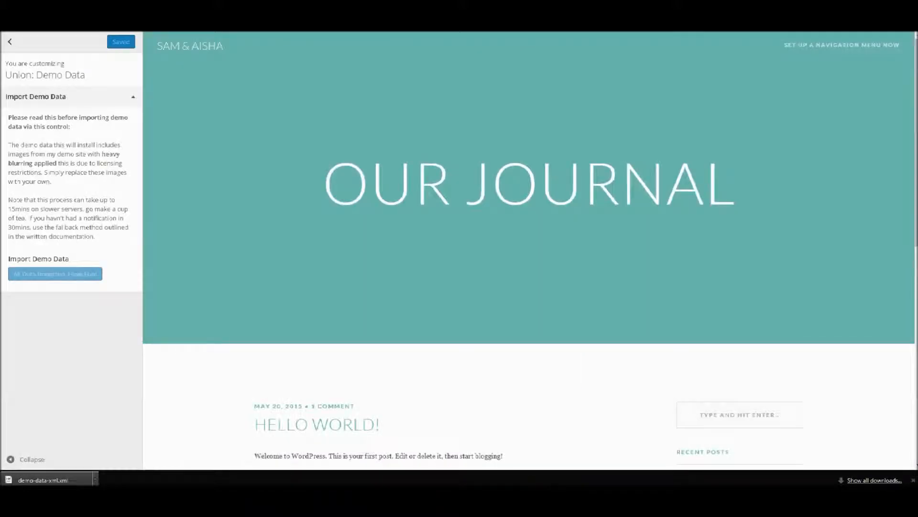
pyautogui.click(10, 42)
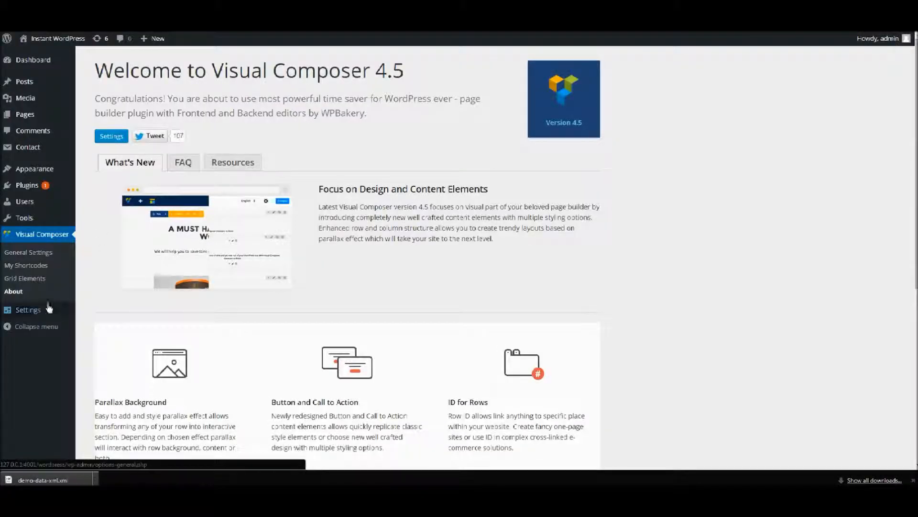
# Step: Set the front page display to a static page, with Pages - Home 1 as front page and Blog as posts page, and save
pyautogui.moveTo(71, 320)
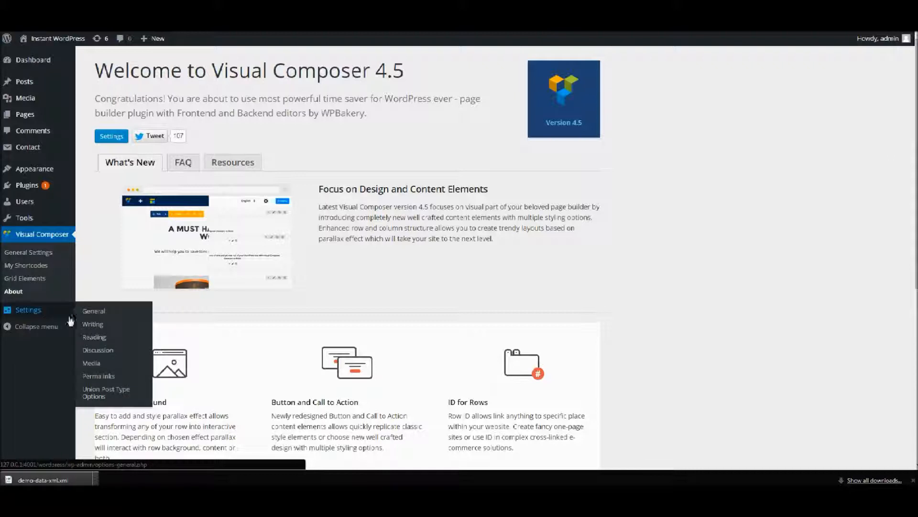
pyautogui.click(95, 339)
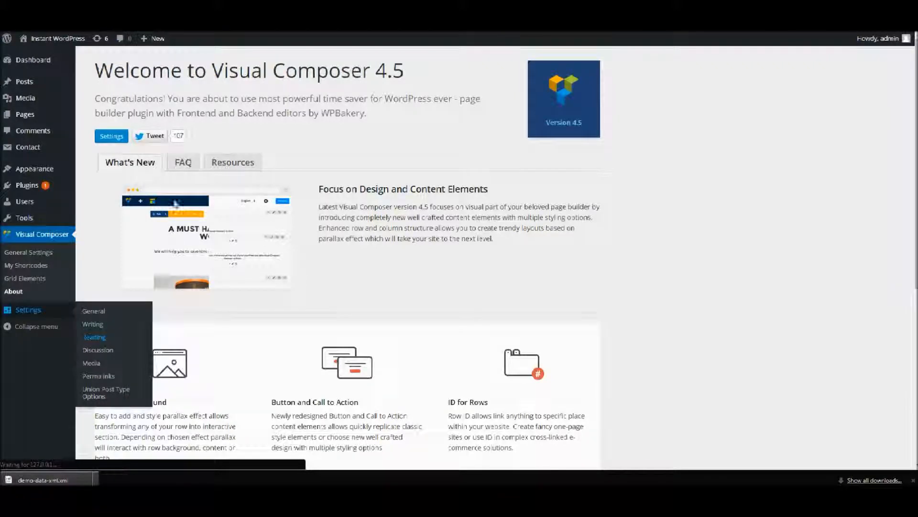
pyautogui.click(196, 106)
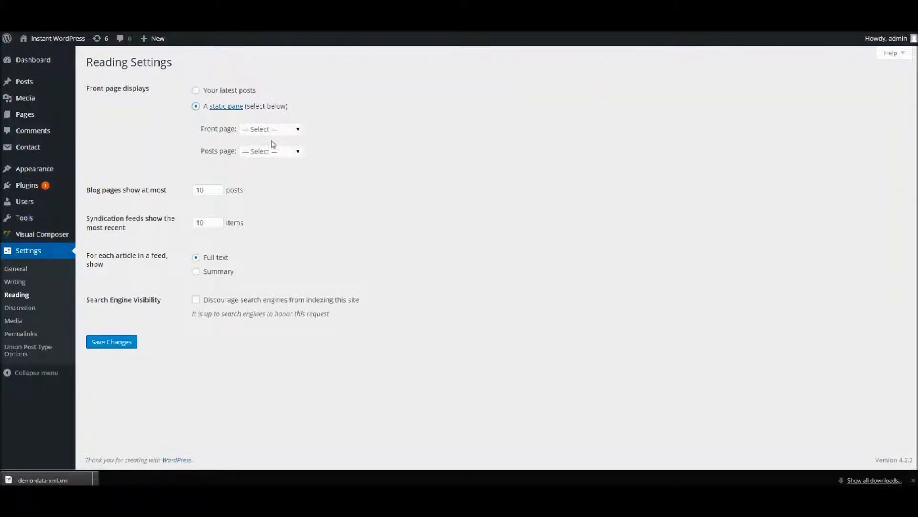
pyautogui.click(275, 129)
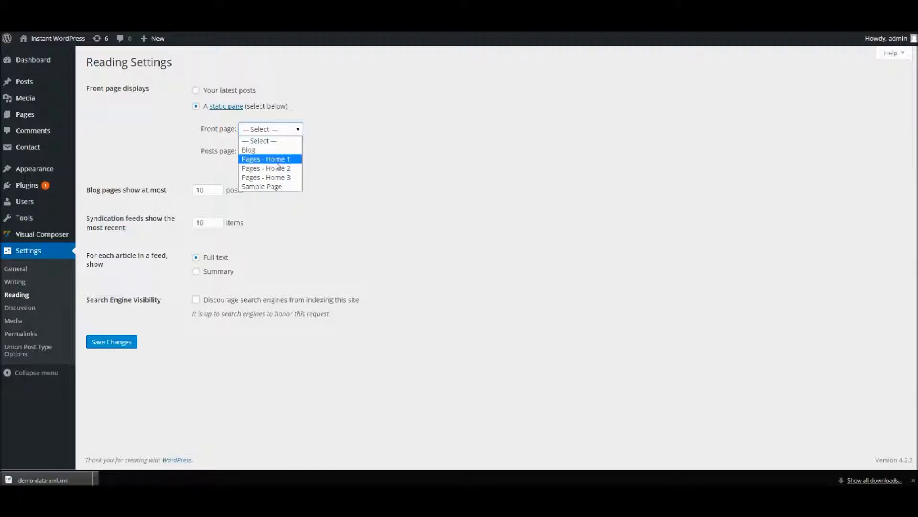
pyautogui.click(275, 161)
pyautogui.click(278, 151)
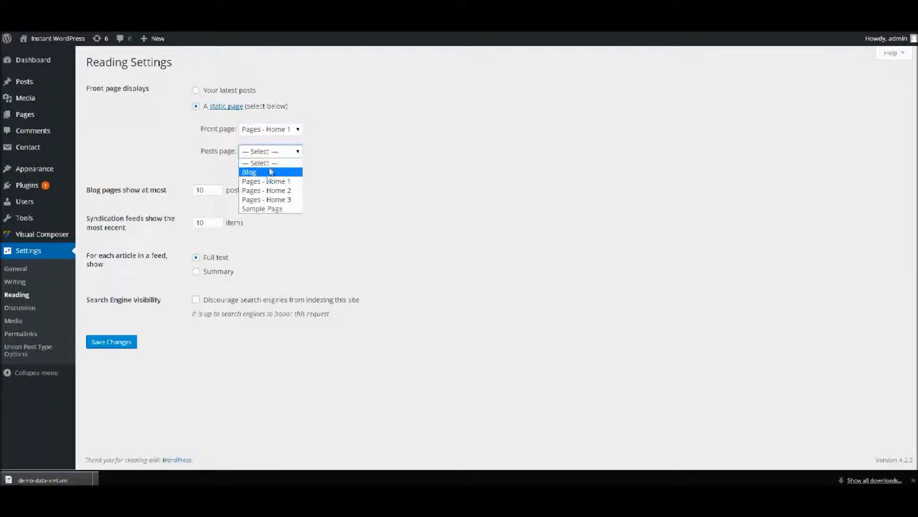
pyautogui.click(267, 174)
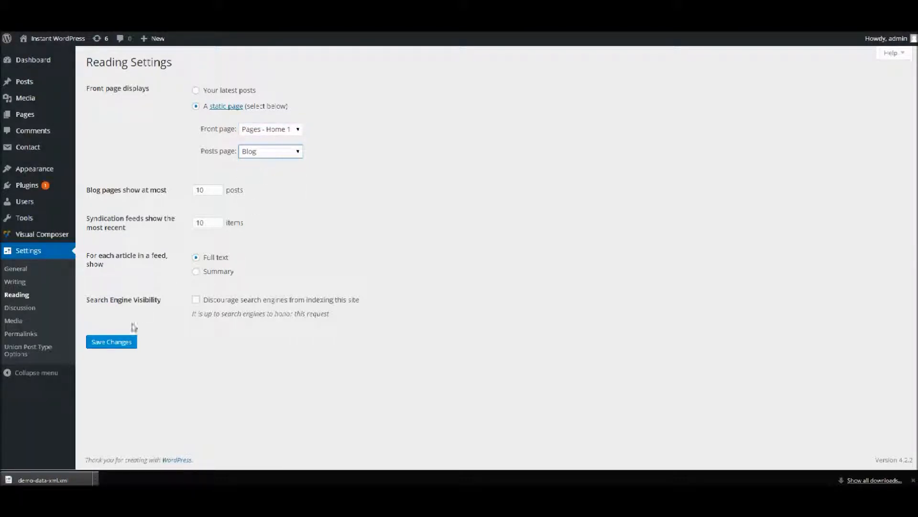
pyautogui.click(123, 344)
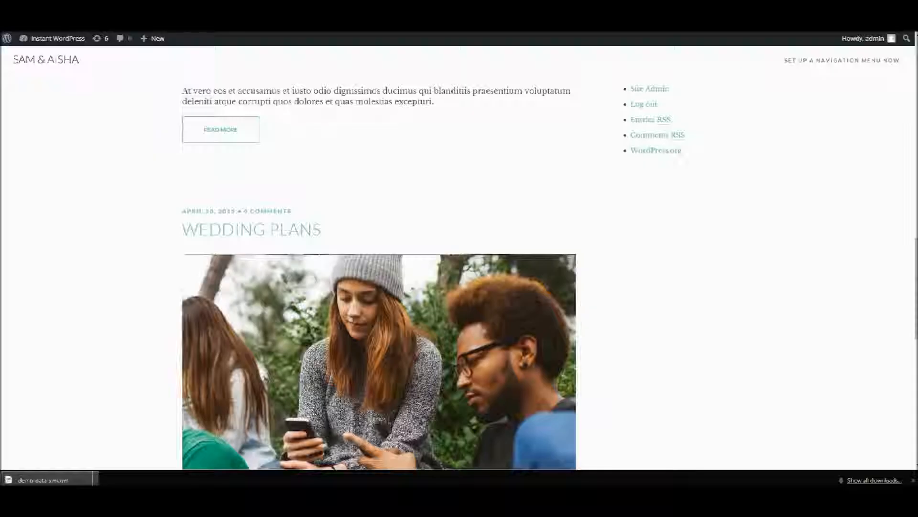
# Step: Reload the site's front page and examine its sections, from the header image to the photo grid, and the header's navigation area
pyautogui.rightClick(232, 32)
pyautogui.click(241, 75)
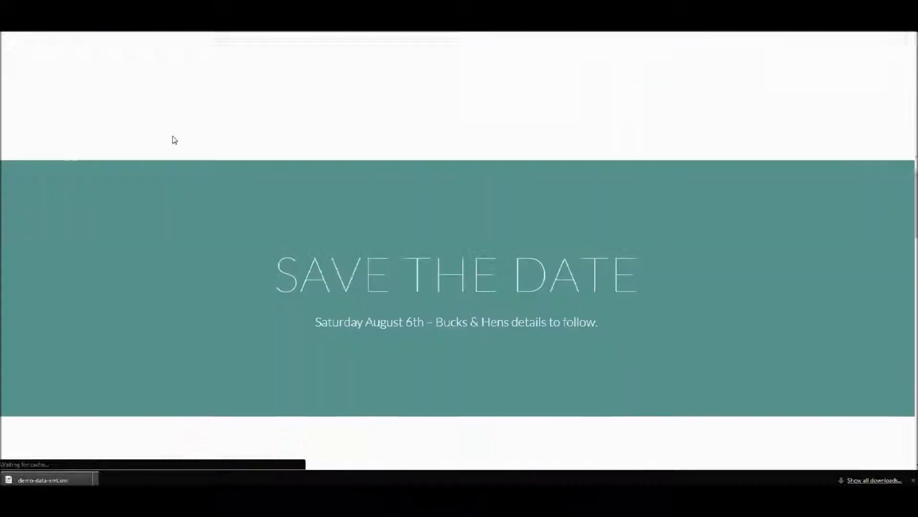
pyautogui.scroll(7, 175, 141)
pyautogui.scroll(8, 174, 140)
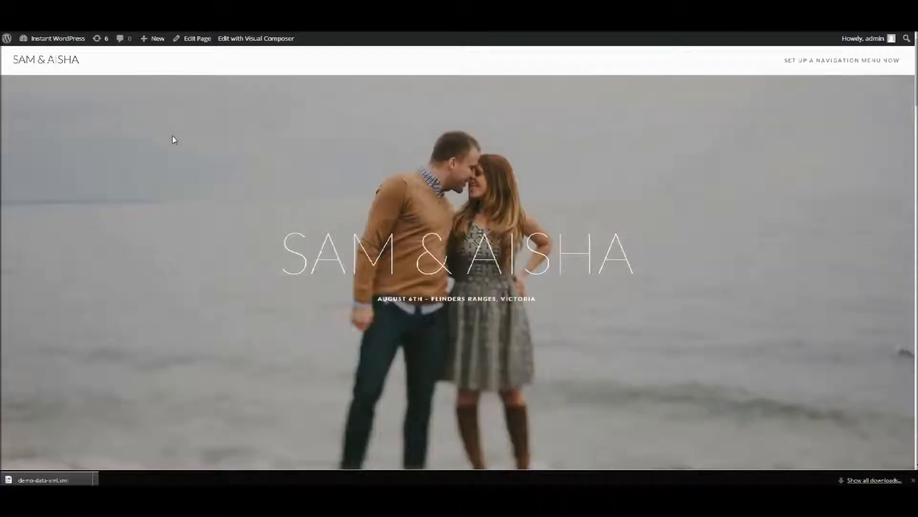
pyautogui.scroll(-5, 174, 140)
pyautogui.scroll(-15, 174, 140)
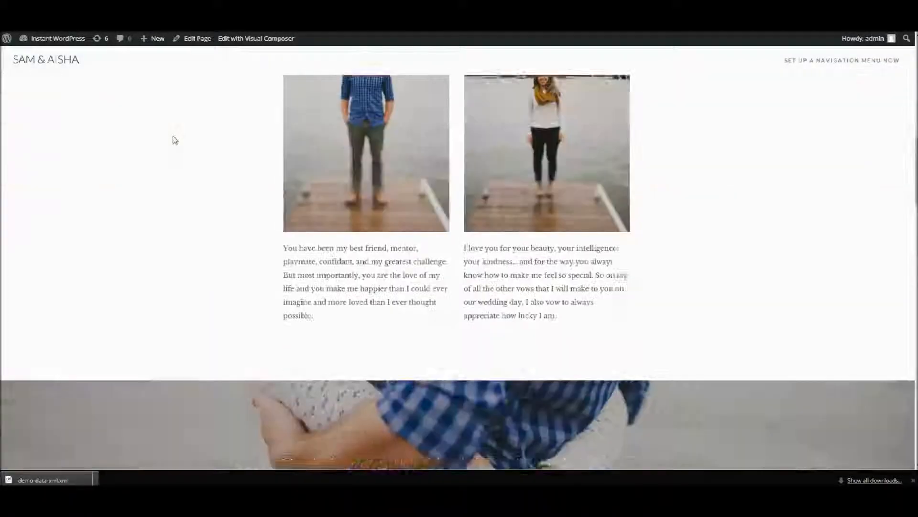
pyautogui.scroll(-8, 174, 140)
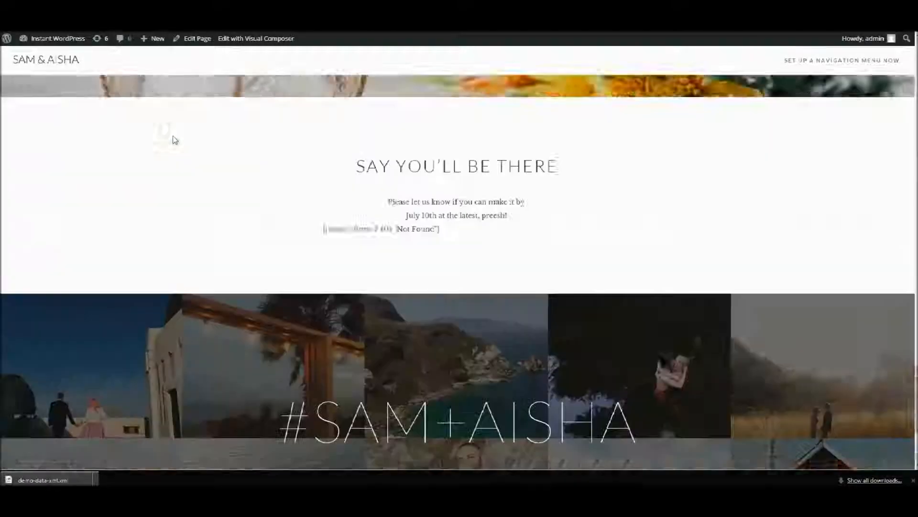
pyautogui.scroll(5, 174, 140)
pyautogui.scroll(15, 177, 139)
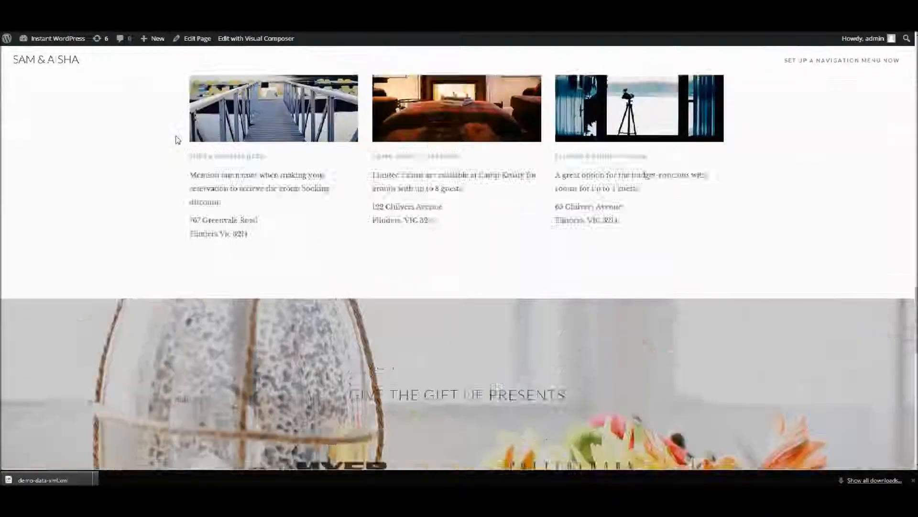
pyautogui.scroll(4, 178, 141)
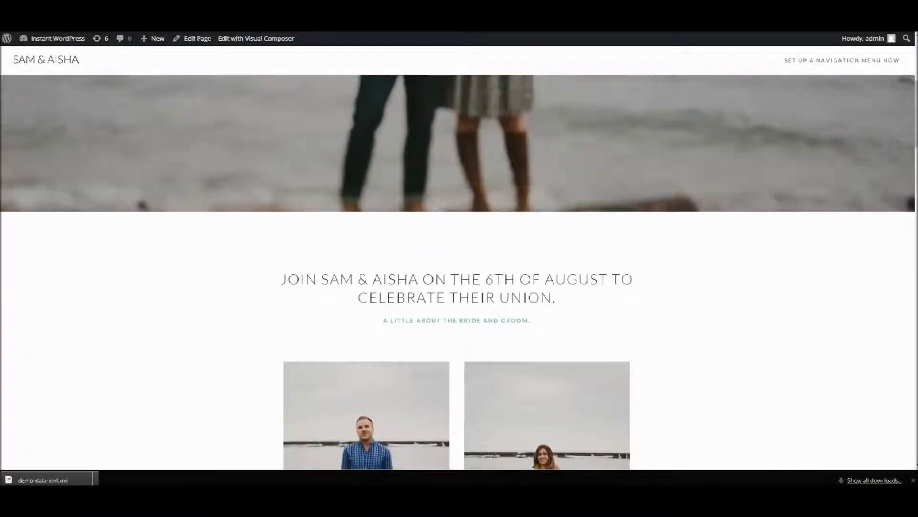
pyautogui.click(240, 8)
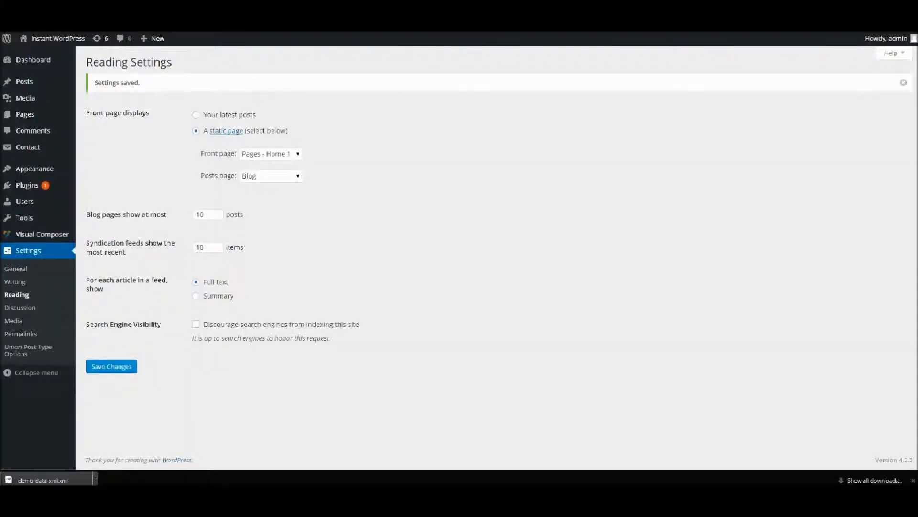
pyautogui.click(335, 8)
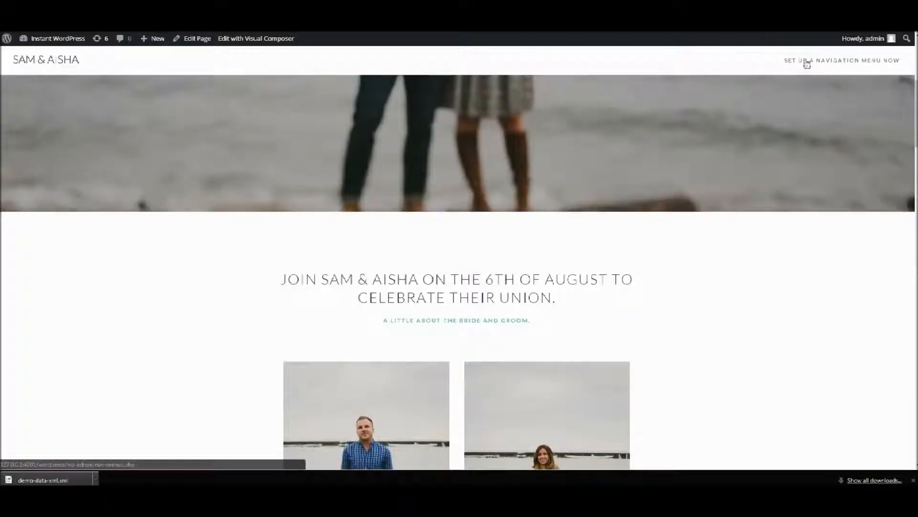
# Step: Assign Menu 1 to the Standard Navigation theme location and save the menu
pyautogui.click(225, 8)
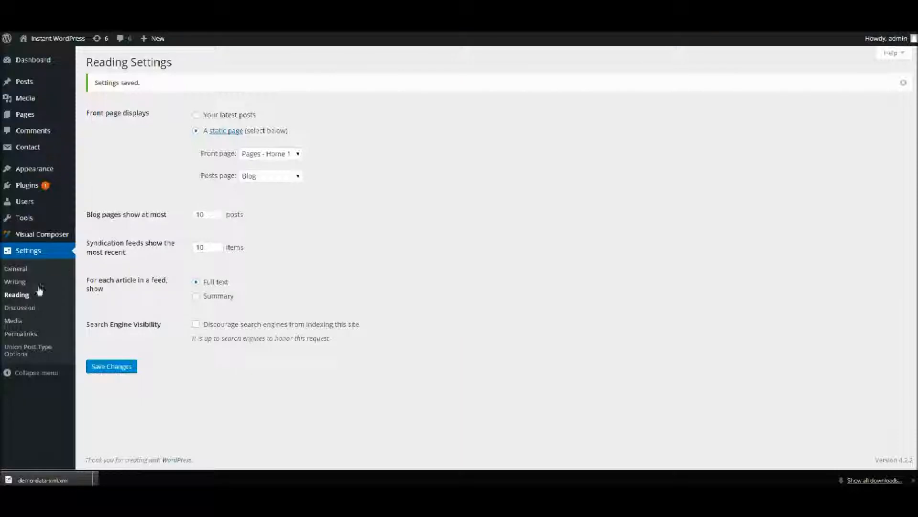
pyautogui.moveTo(34, 173)
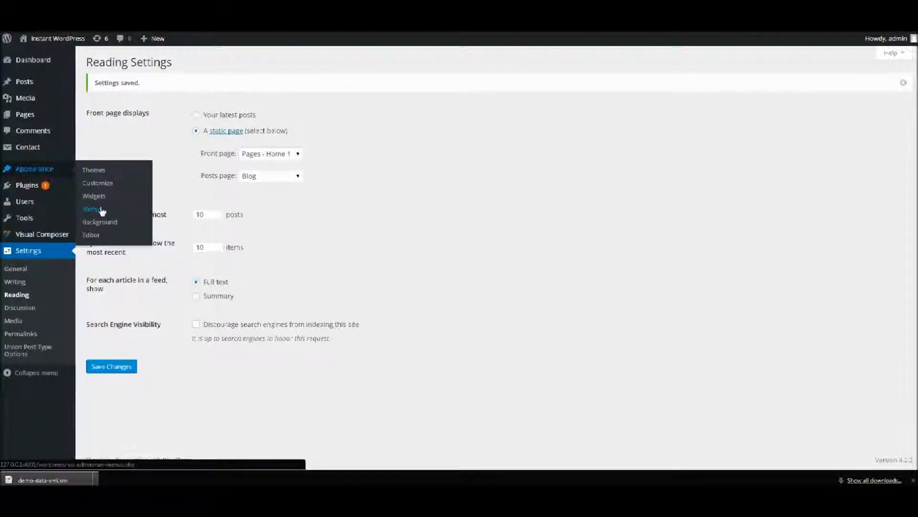
pyautogui.click(93, 209)
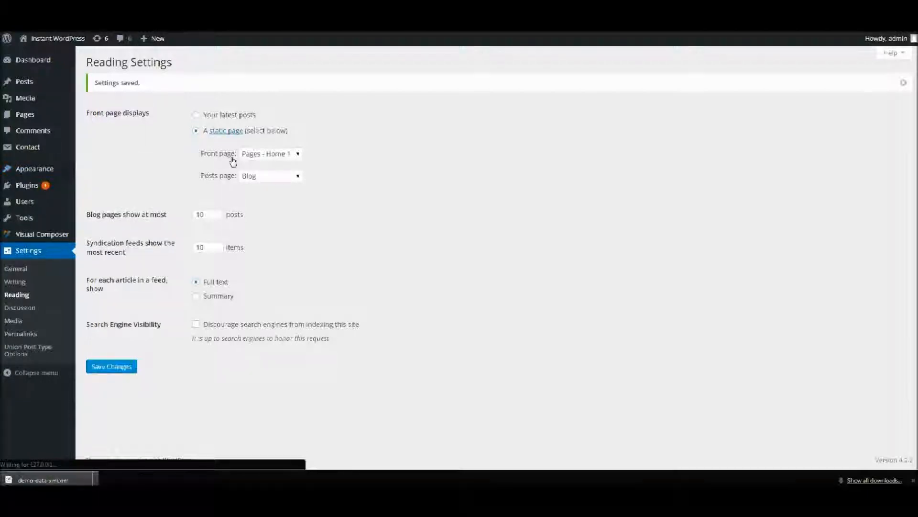
pyautogui.scroll(-2, 498, 252)
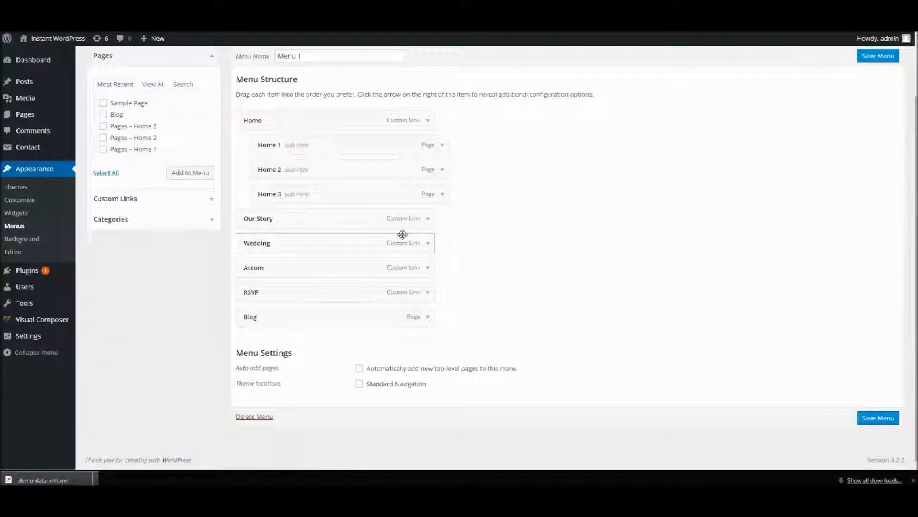
pyautogui.scroll(2, 403, 236)
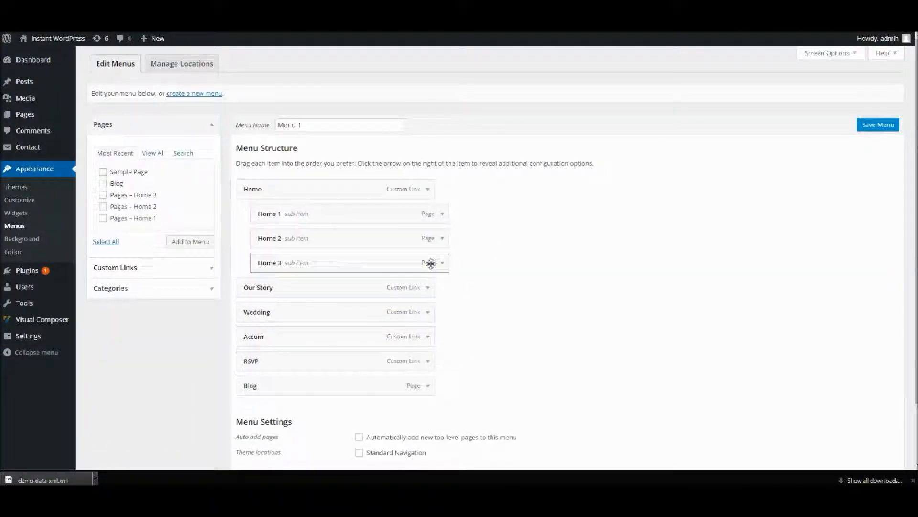
pyautogui.scroll(-2, 383, 278)
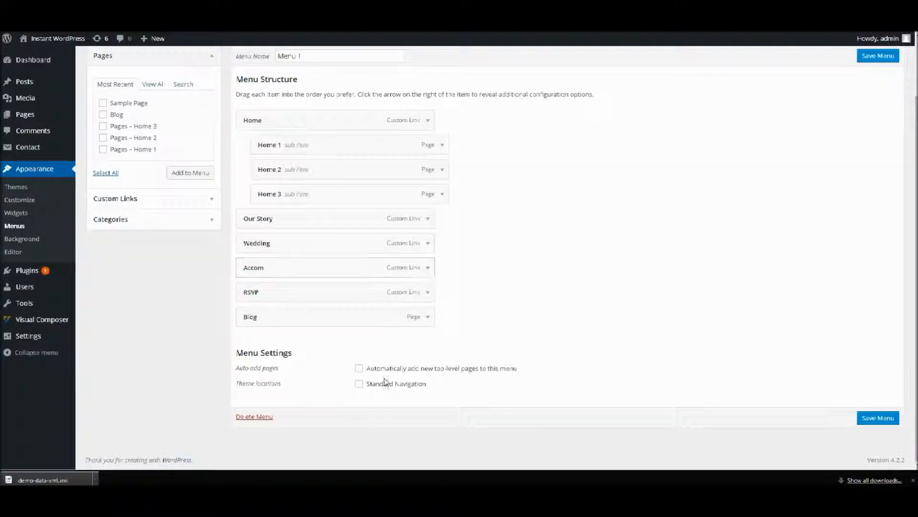
pyautogui.click(358, 383)
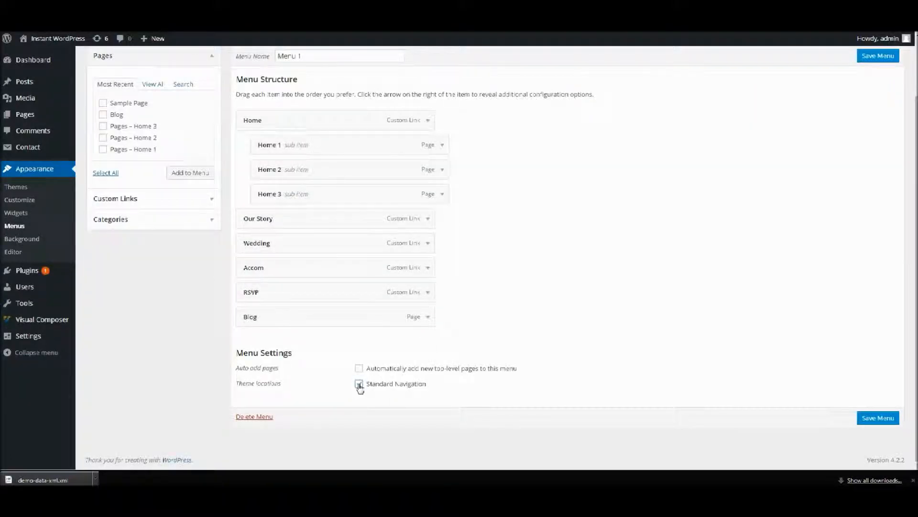
pyautogui.click(878, 417)
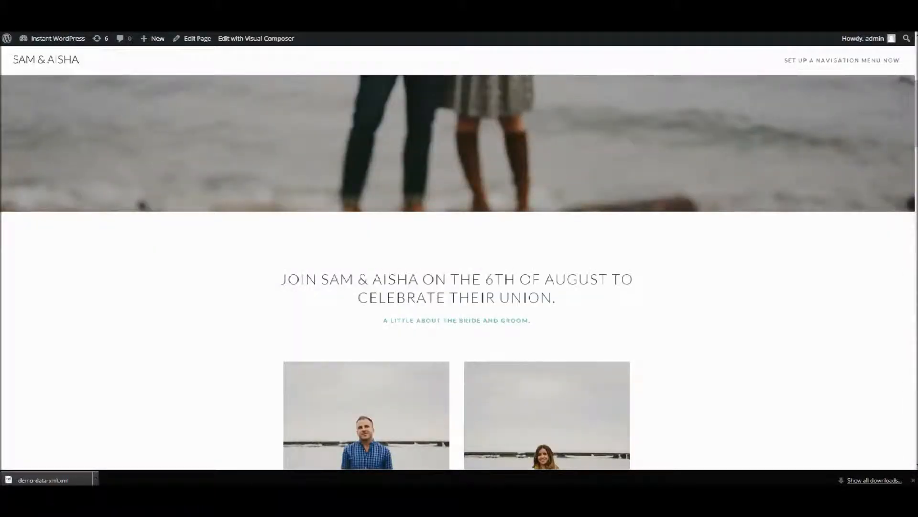
# Step: Reload the front page, test the Our Story and Accom navigation links, and look through the remaining page sections
pyautogui.rightClick(233, 2)
pyautogui.click(249, 12)
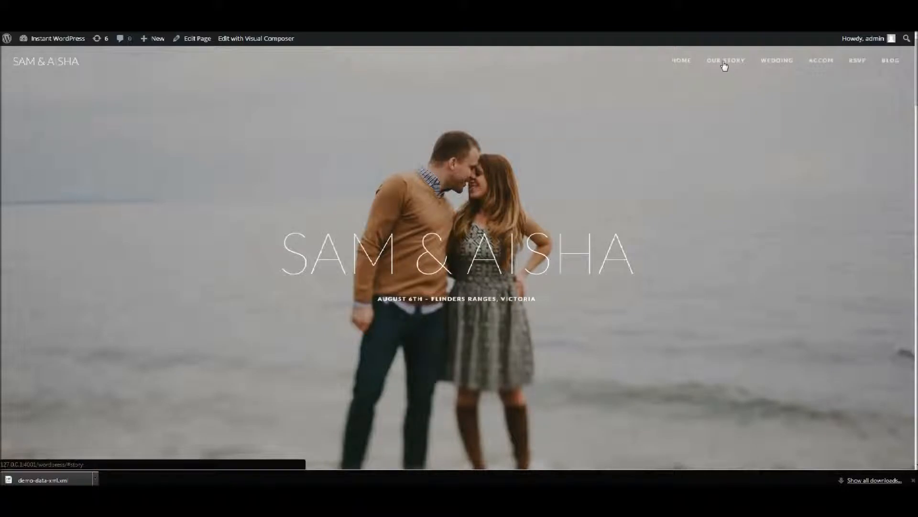
pyautogui.scroll(-20, 723, 86)
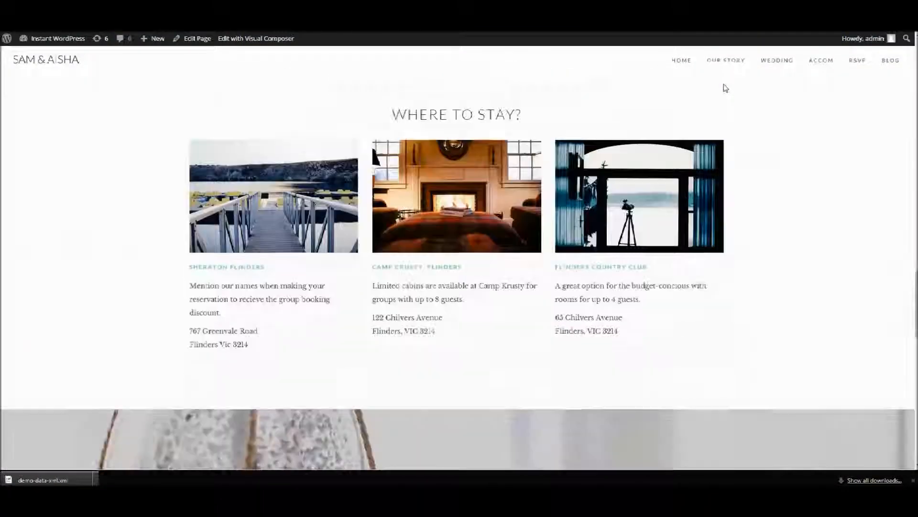
pyautogui.click(726, 62)
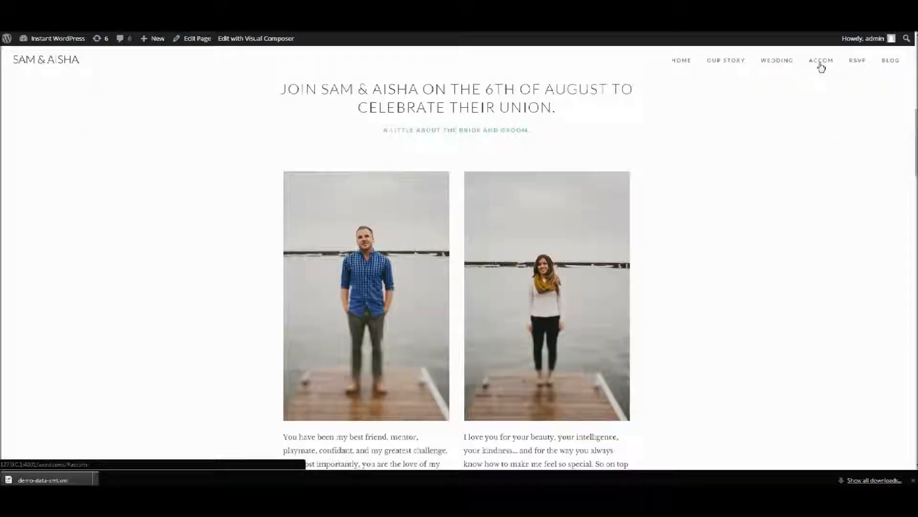
pyautogui.click(821, 64)
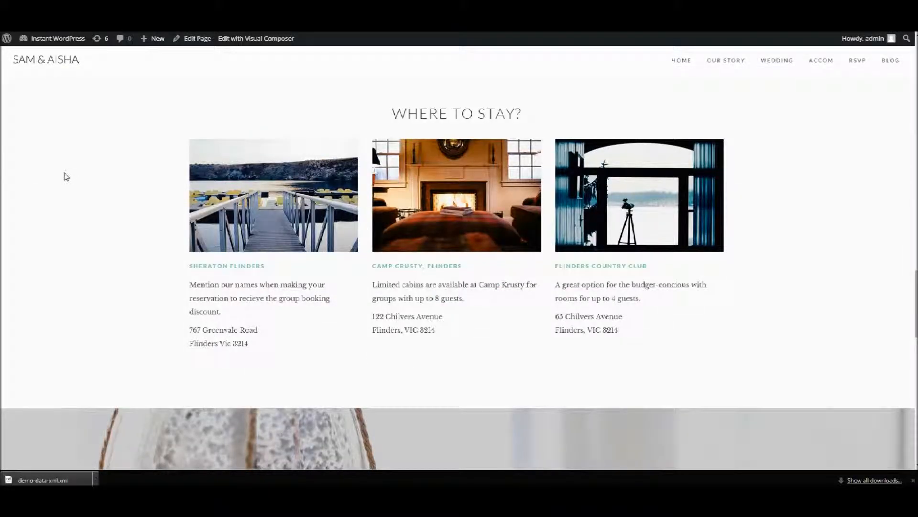
pyautogui.scroll(-15, 66, 177)
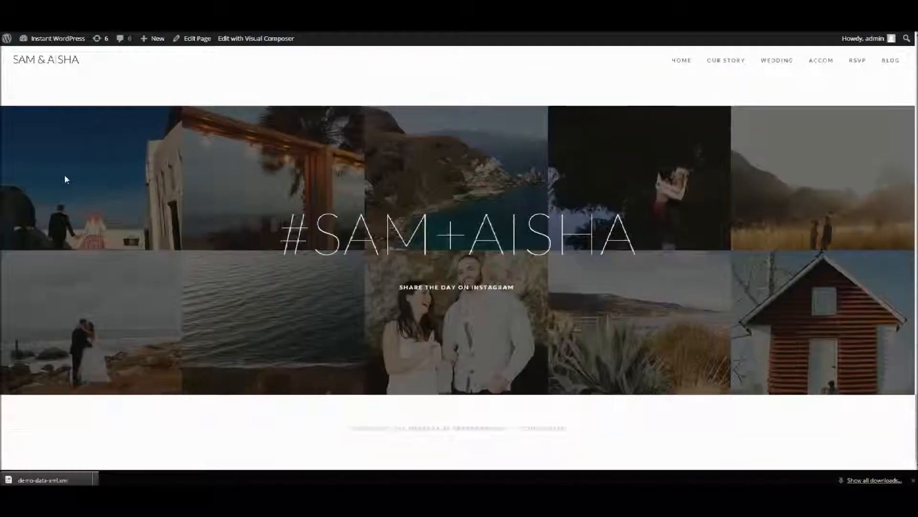
pyautogui.scroll(12, 393, 238)
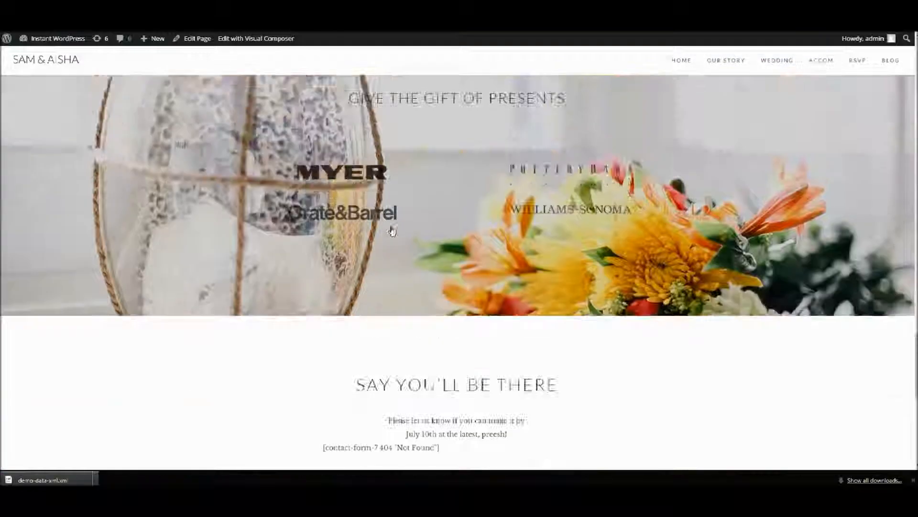
pyautogui.scroll(5, 392, 230)
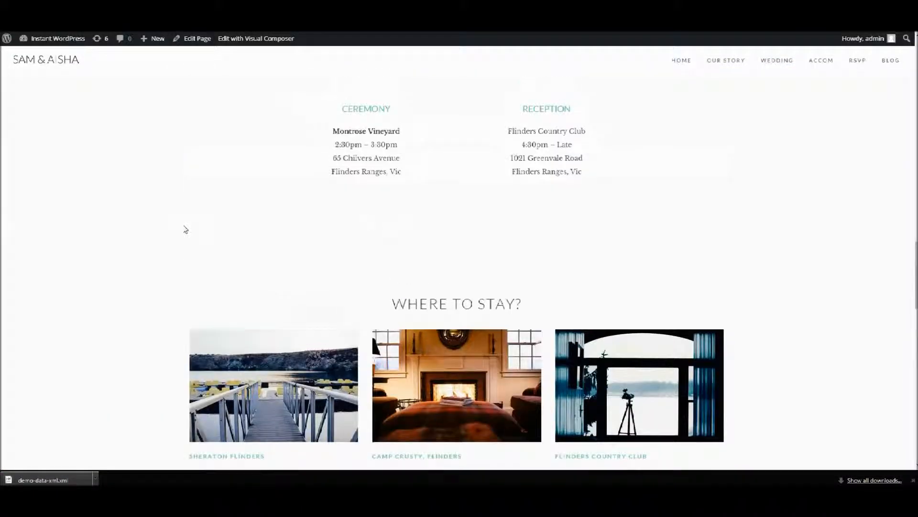